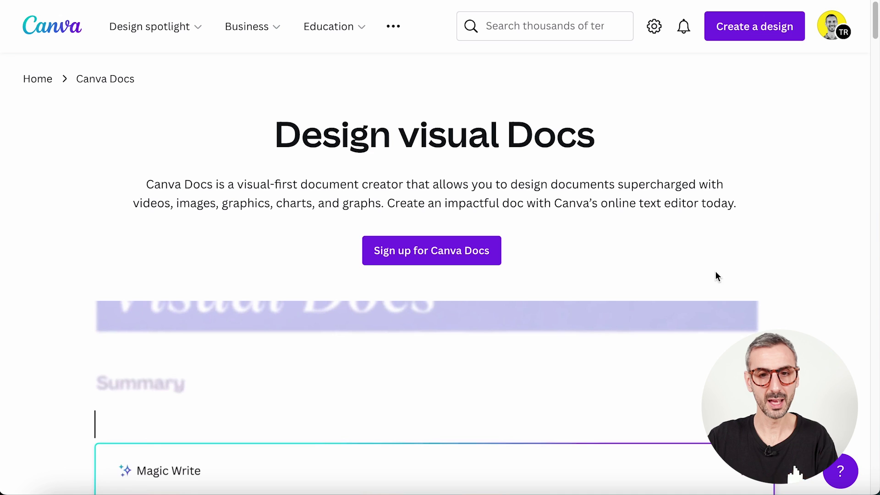
# Sign up for Canva Docs and dismiss the 'You're in!' welcome message.
pyautogui.scroll(-1, 495, 243)
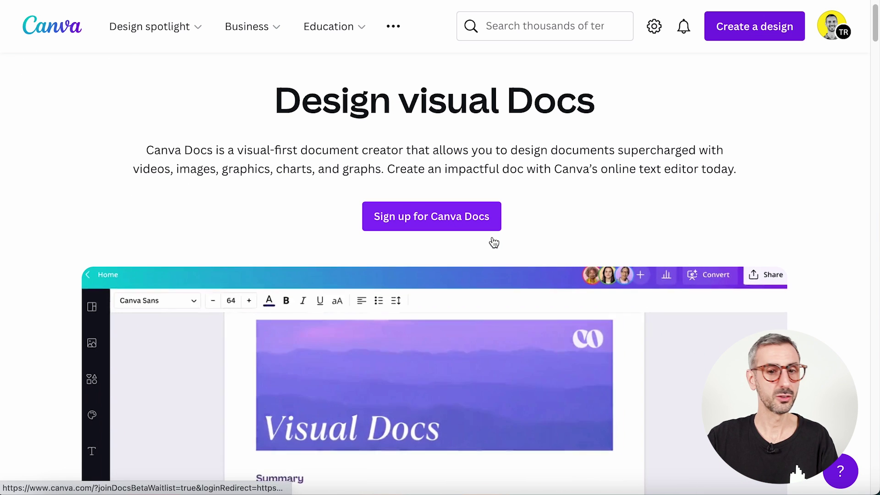
pyautogui.scroll(-1, 494, 242)
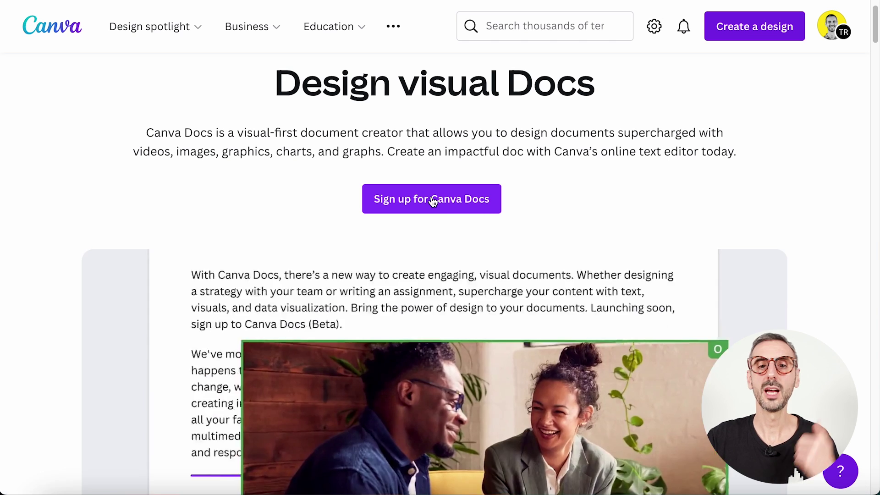
pyautogui.click(433, 200)
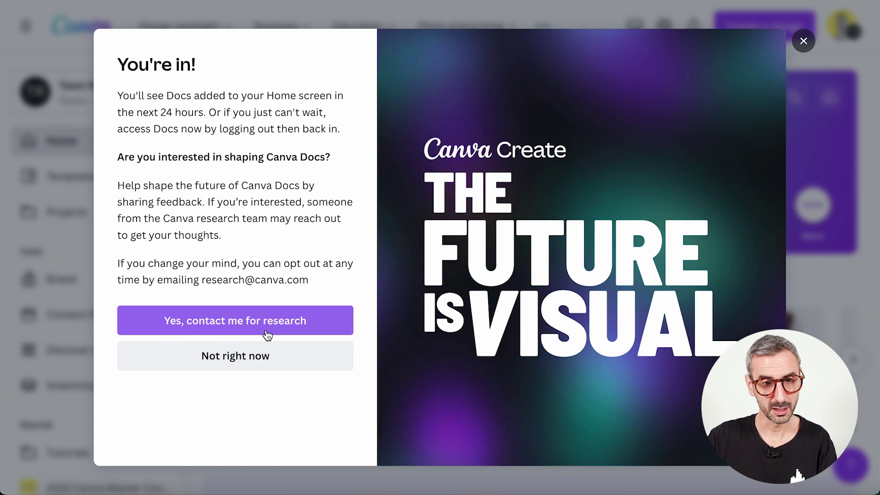
pyautogui.click(803, 41)
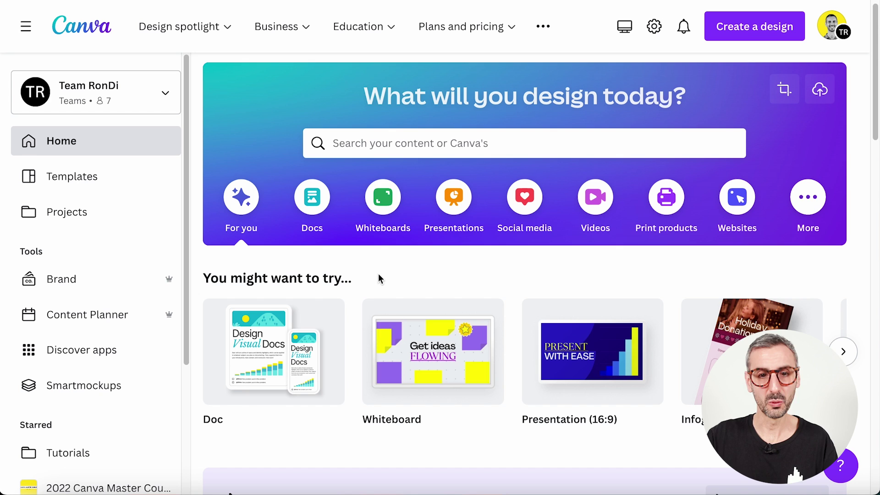
# Create a new blank Doc from the Docs category on the home page.
pyautogui.click(315, 211)
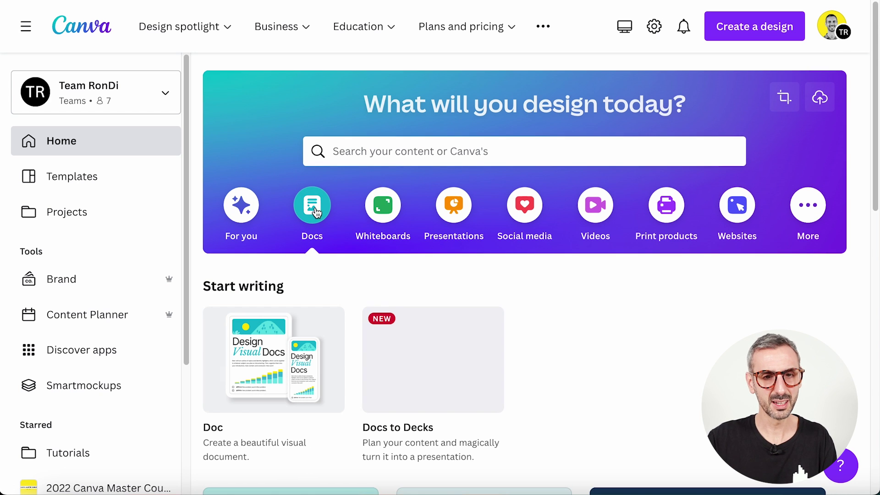
pyautogui.scroll(-2, 320, 323)
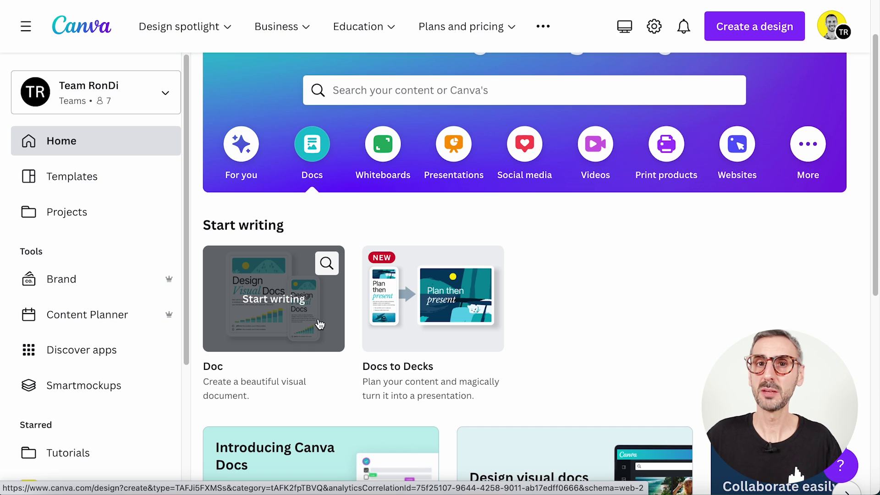
pyautogui.click(317, 317)
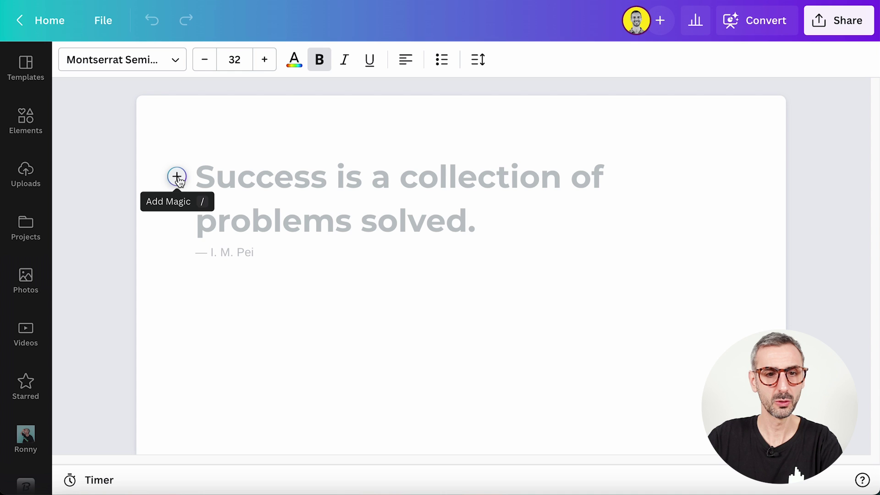
# Start Magic Write on the first line of the blank Doc from the + menu.
pyautogui.click(178, 180)
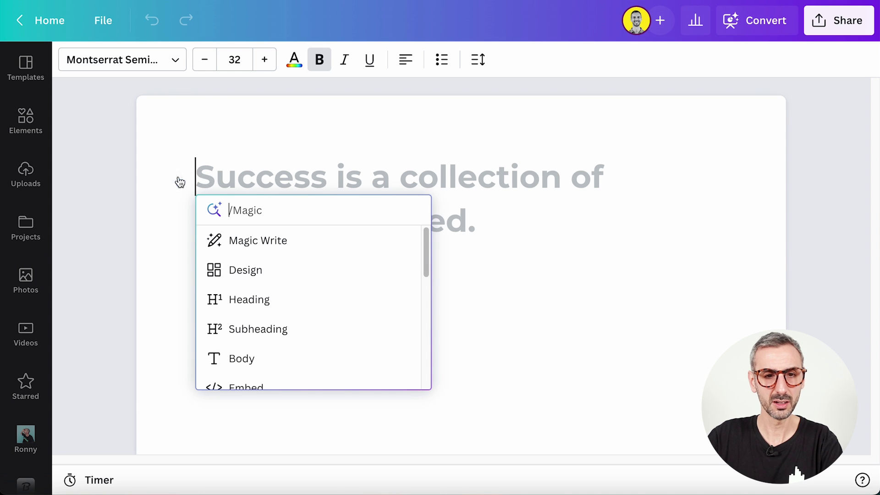
pyautogui.click(245, 250)
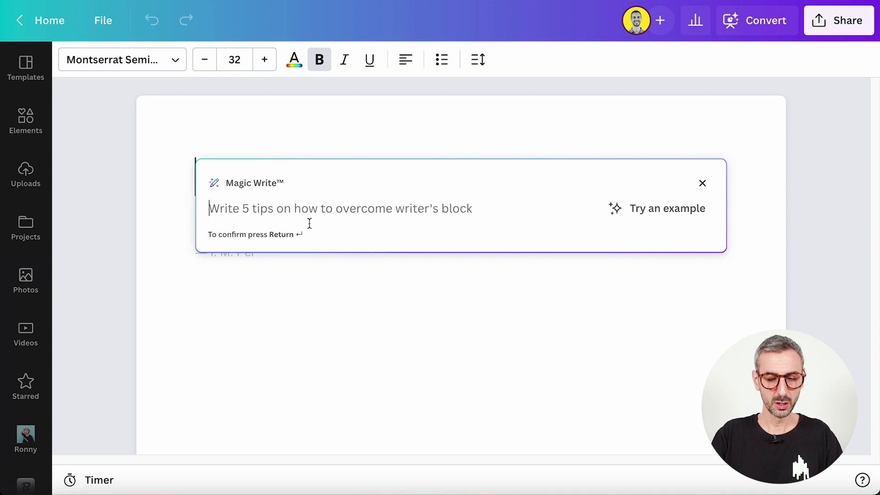
# Ask Magic Write to write 10 Canva tutorial ideas for a YouTube channel.
pyautogui.write('wir')
pyautogui.write('te 10')
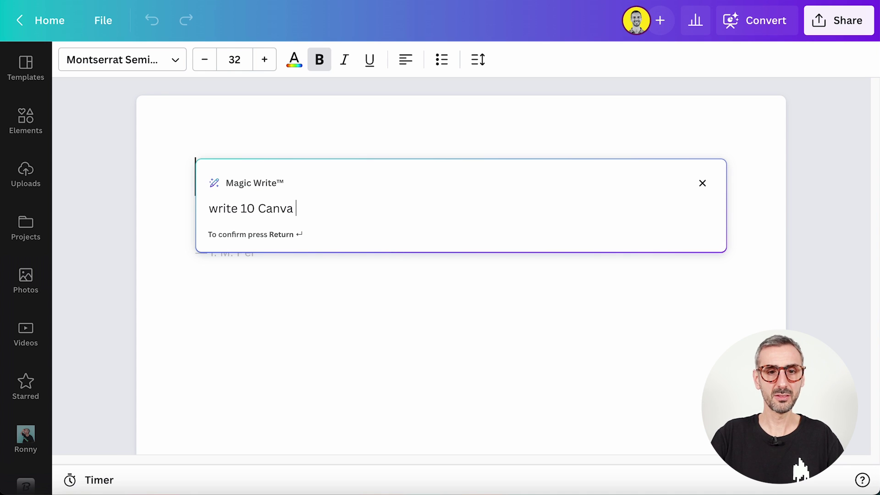
pyautogui.write('Canva tutorial ideas ')
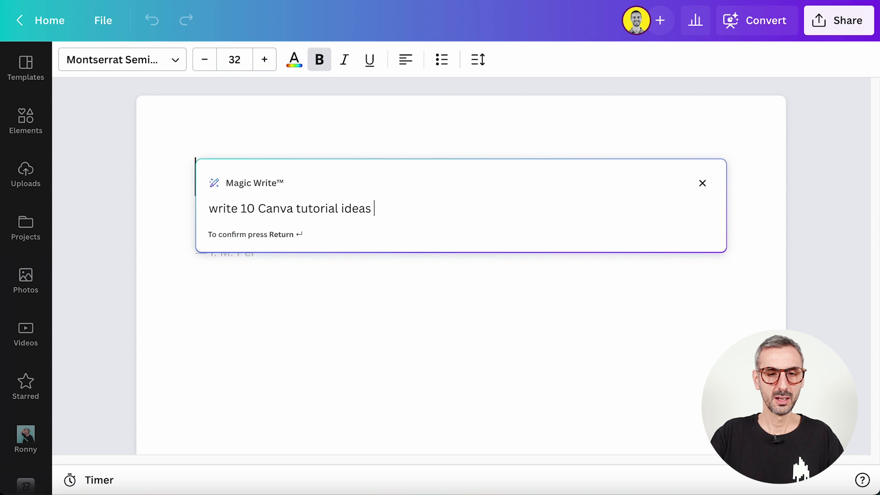
pyautogui.write('that I can create for my youtube channel')
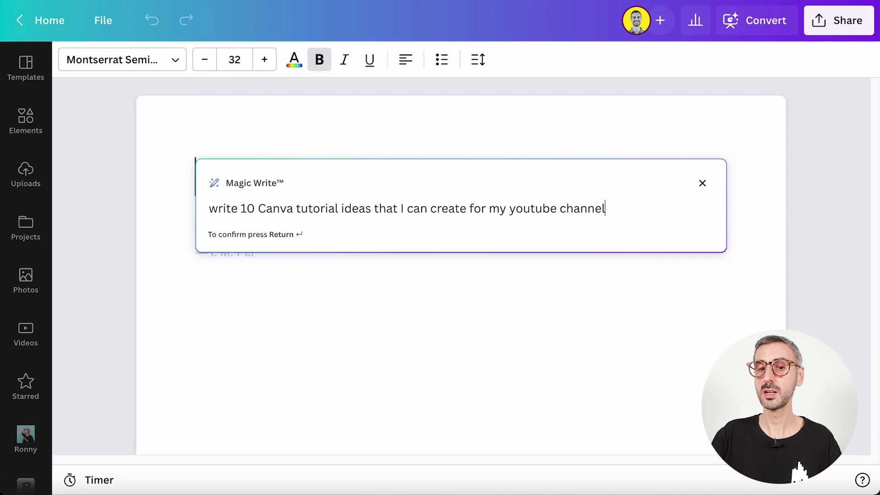
pyautogui.press('Return')
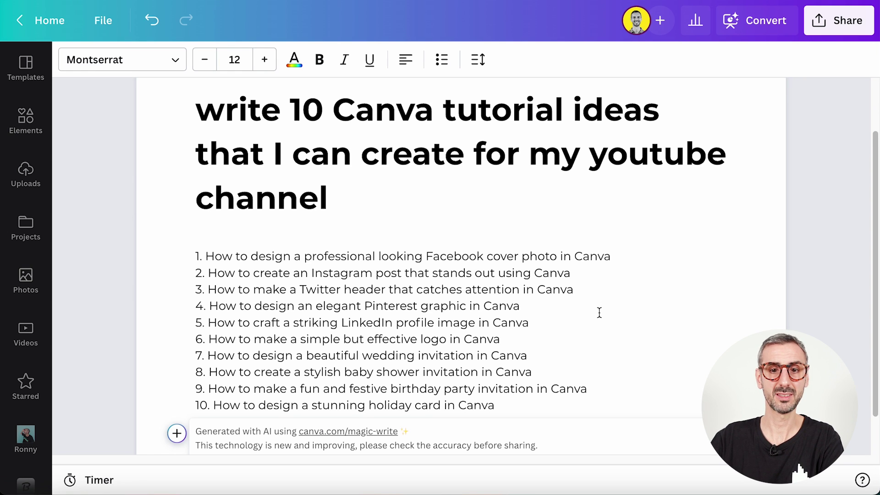
pyautogui.scroll(-3, 599, 312)
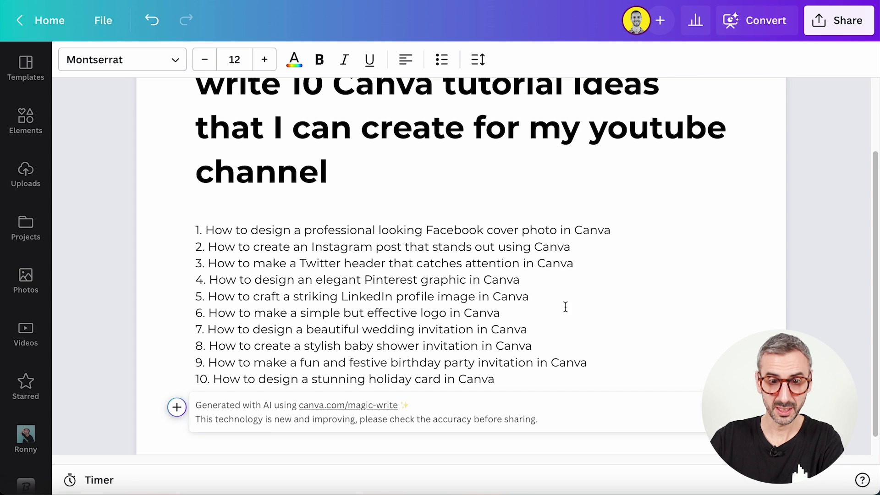
pyautogui.scroll(-1, 573, 297)
pyautogui.scroll(-1, 573, 298)
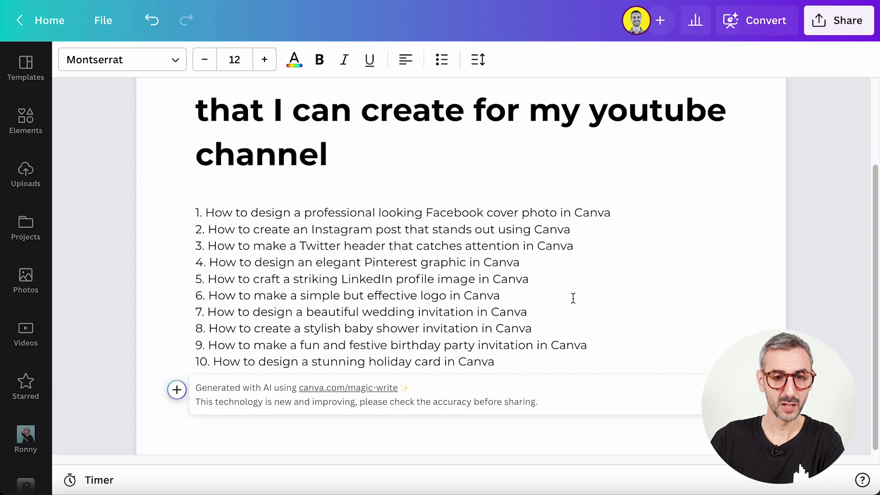
pyautogui.scroll(-1, 573, 298)
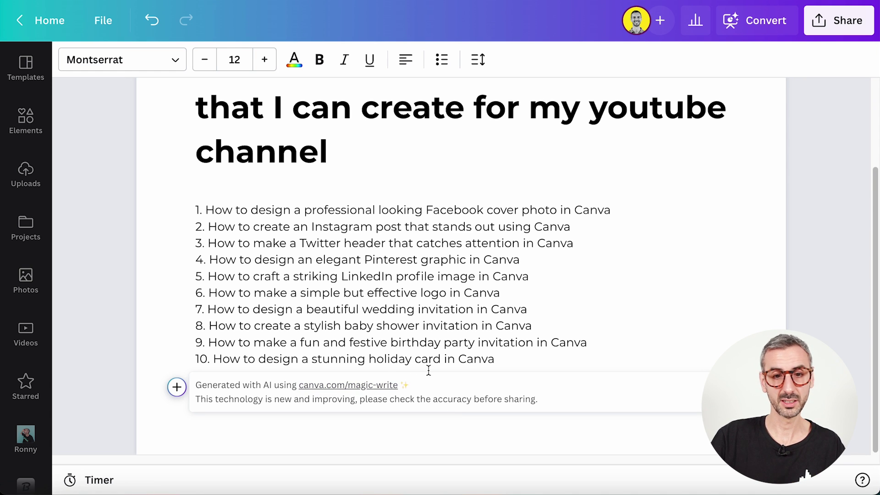
pyautogui.scroll(2, 557, 355)
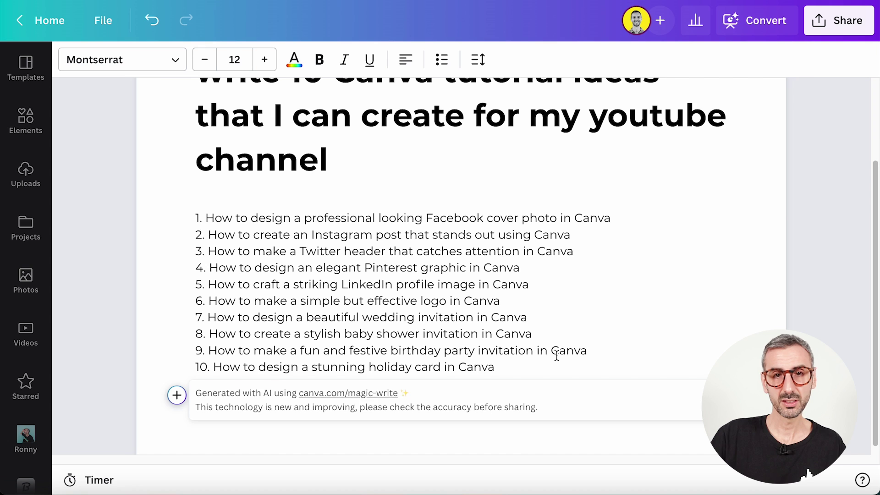
pyautogui.scroll(1, 559, 357)
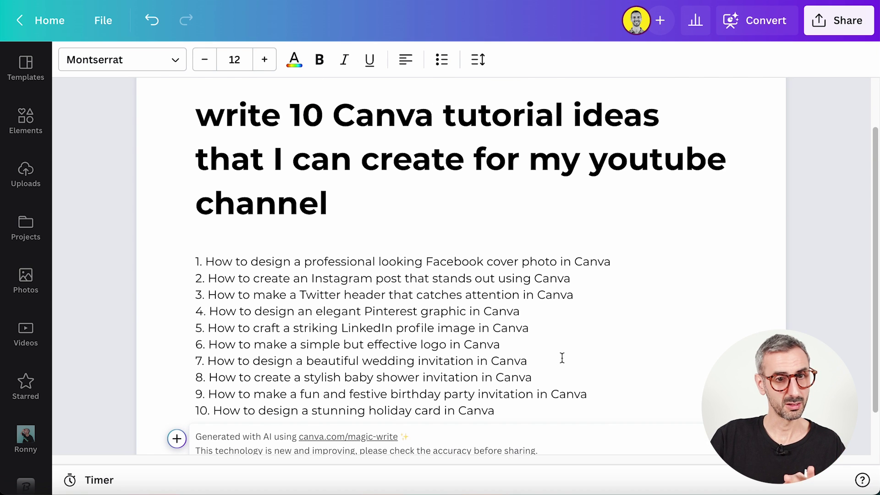
pyautogui.scroll(-3, 566, 338)
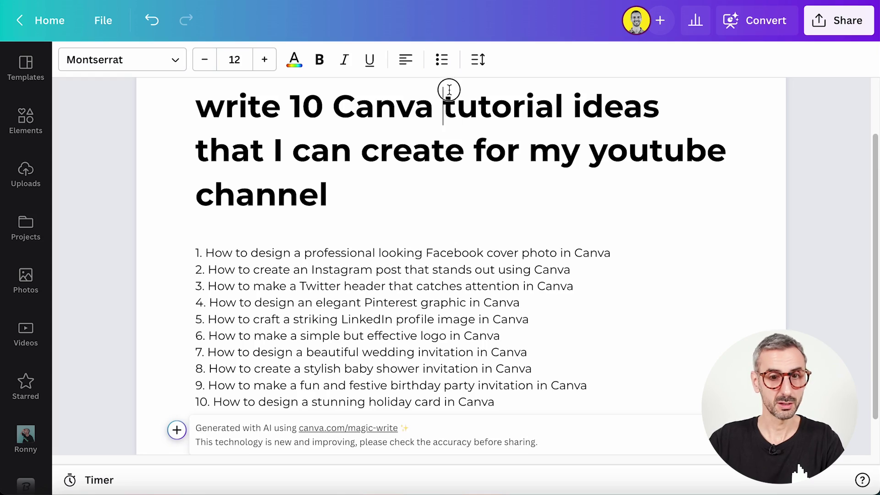
pyautogui.click(447, 89)
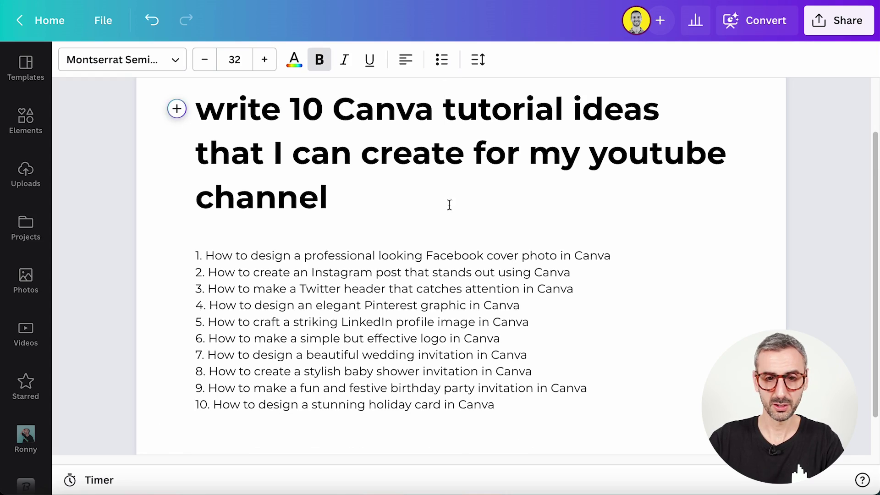
# Below item 10, run the pasted Magic Write prompt for camera-choosing blog headlines, yielding five.
pyautogui.scroll(-1, 493, 452)
pyautogui.click(510, 401)
pyautogui.press('Return')
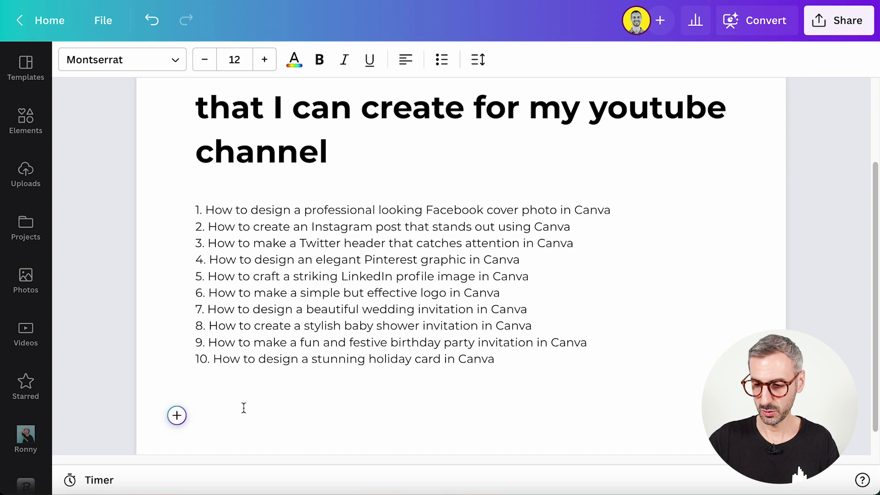
pyautogui.press('/')
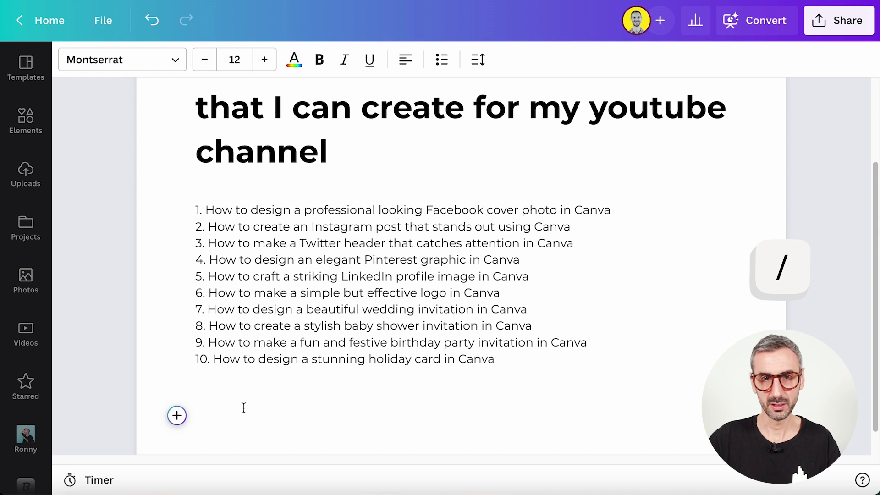
pyautogui.write('/')
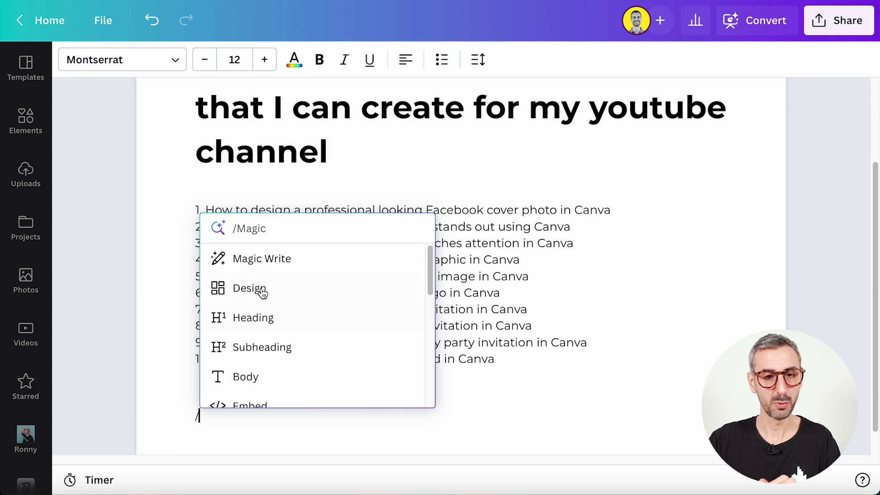
pyautogui.click(274, 264)
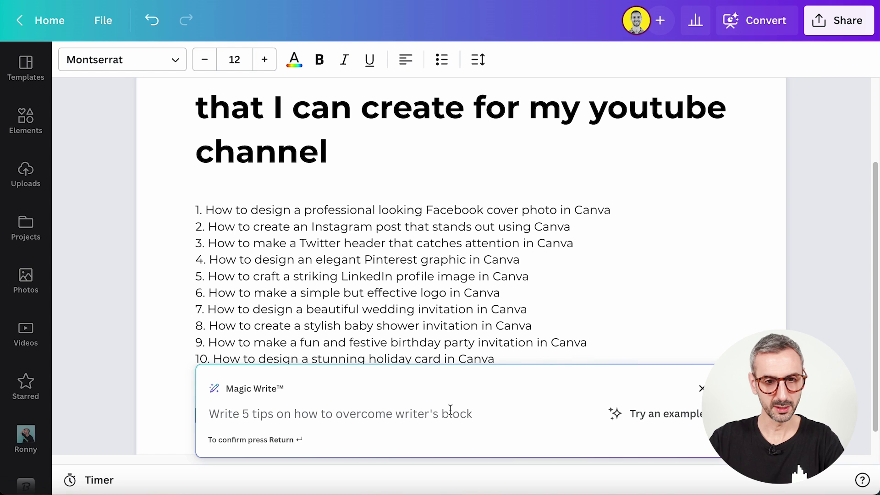
pyautogui.write('Give me 5 catchy headlines for my blog post about "Choosing the right camera to create YouTube videos"')
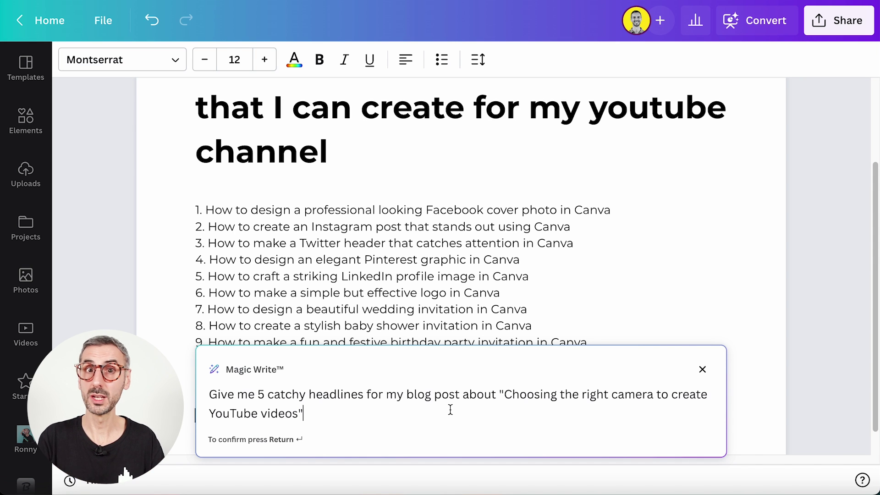
pyautogui.press('Return')
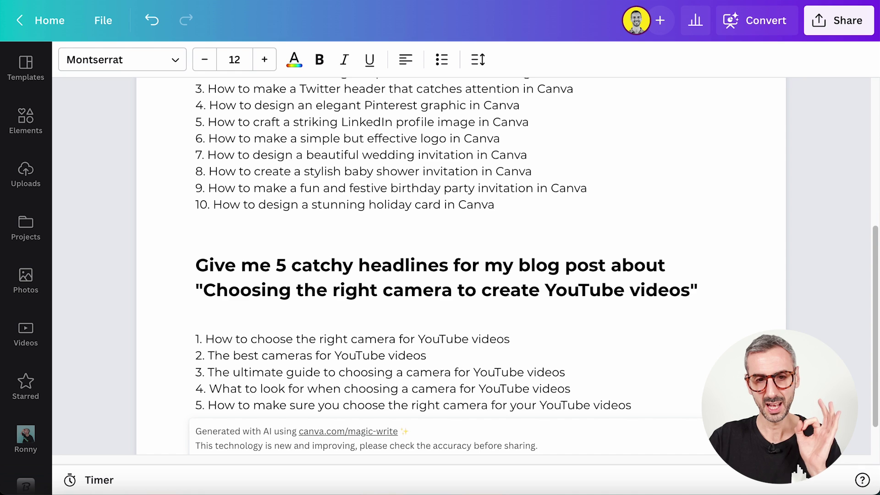
# Review the generated tutorial ideas and headlines, then return to the Canva home page.
pyautogui.scroll(-1, 413, 366)
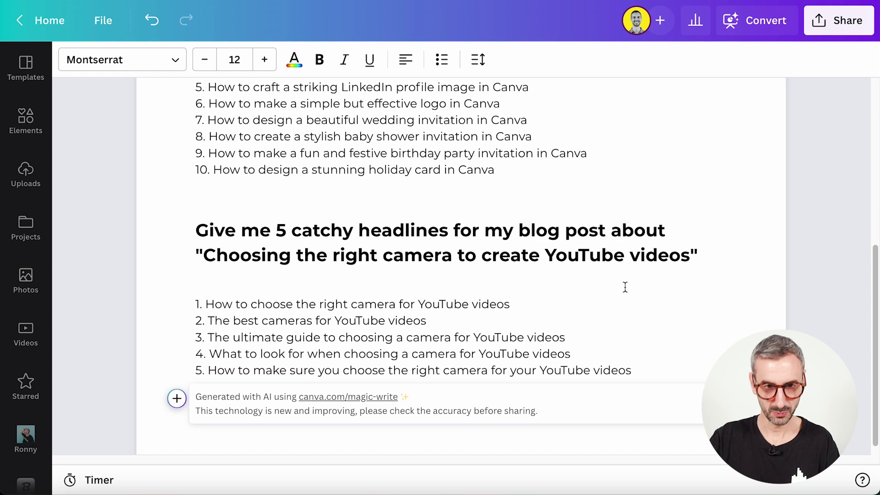
pyautogui.scroll(-1, 623, 284)
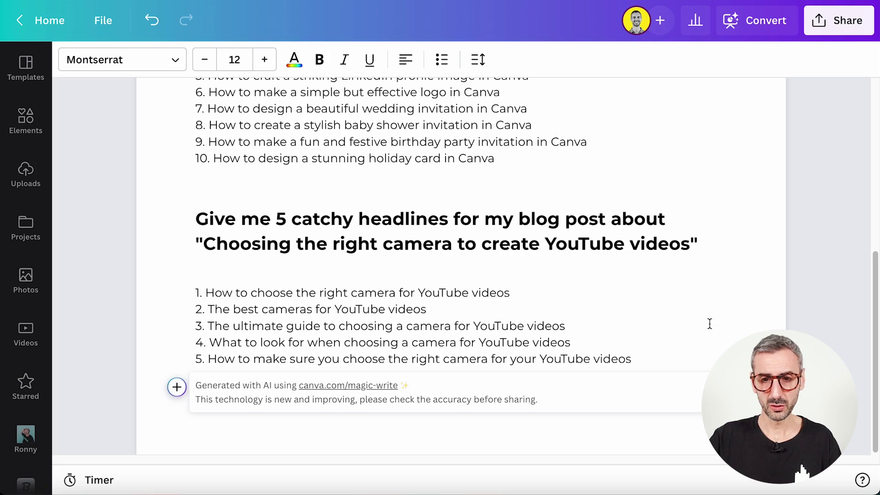
pyautogui.scroll(7, 662, 259)
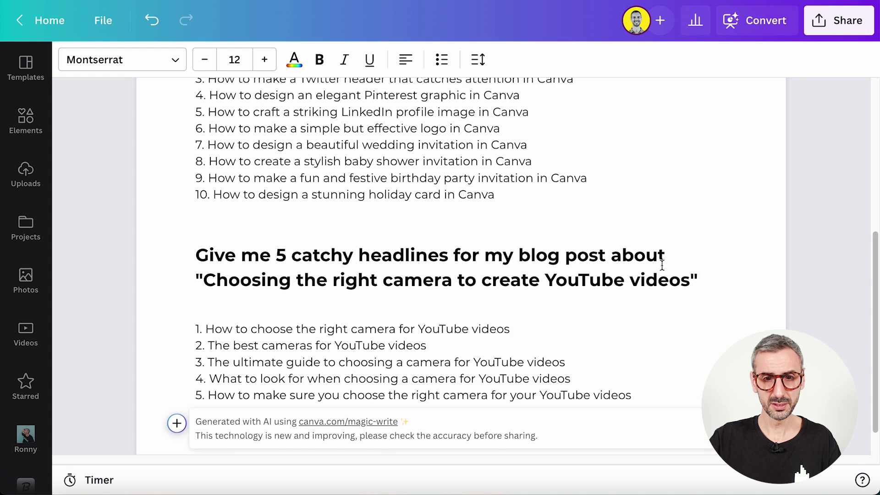
pyautogui.scroll(-1, 651, 297)
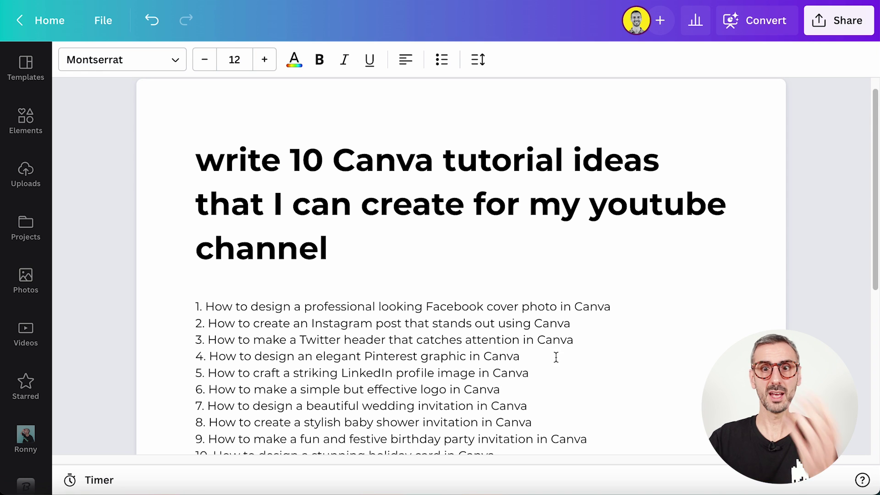
pyautogui.scroll(-2, 558, 350)
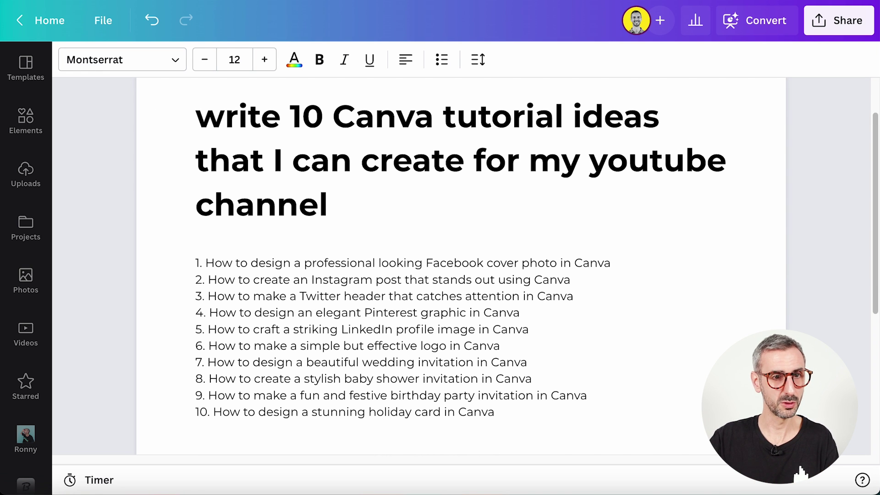
pyautogui.click(40, 20)
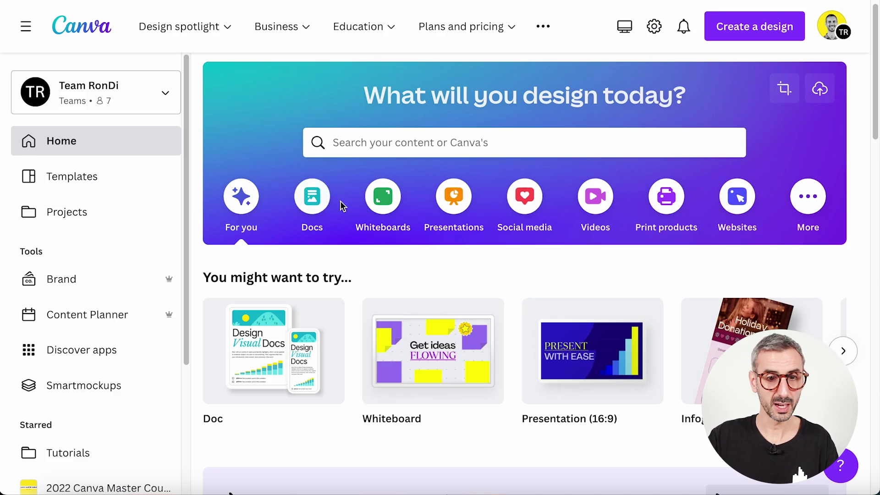
# Open the full list of Docs templates from the home page's Docs category.
pyautogui.click(333, 202)
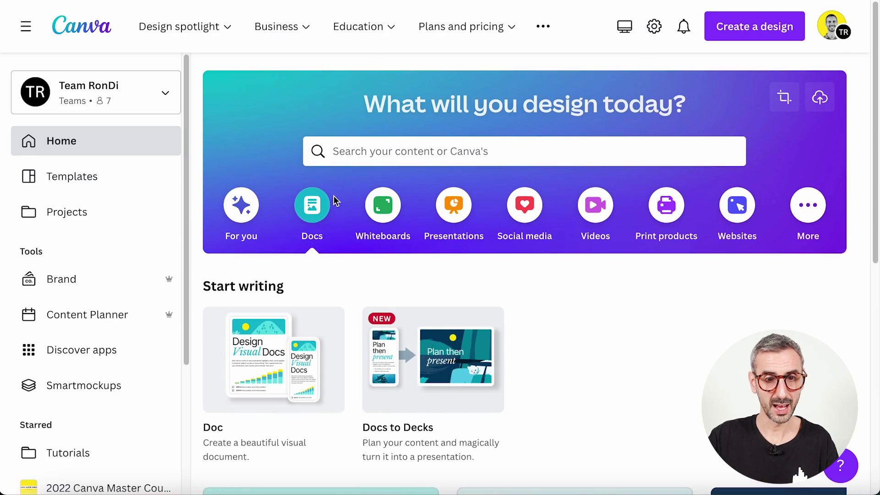
pyautogui.scroll(-7, 299, 271)
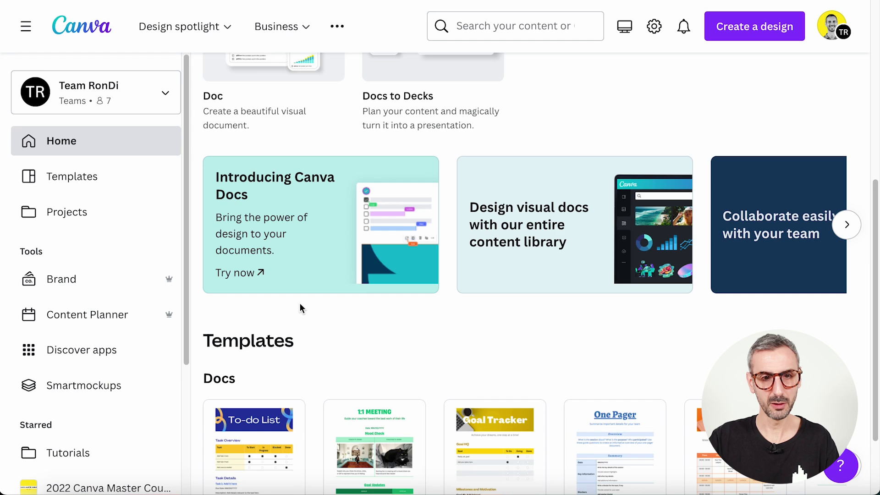
pyautogui.scroll(-2, 300, 306)
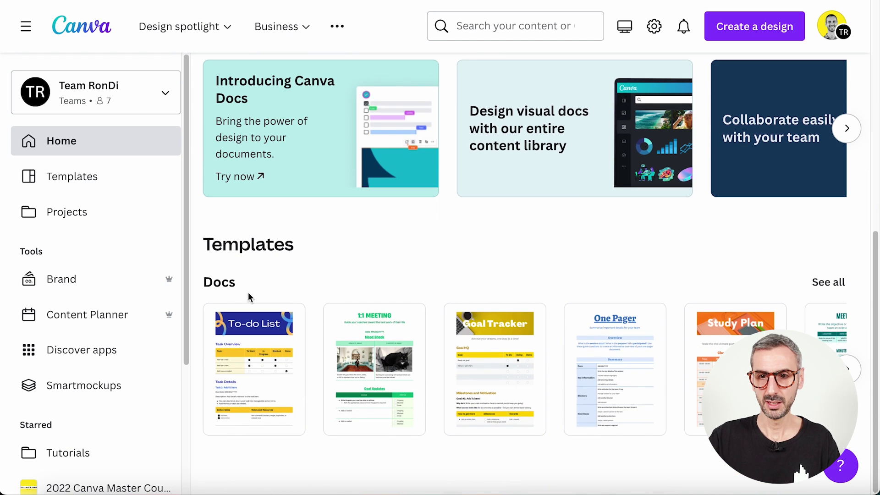
pyautogui.click(825, 287)
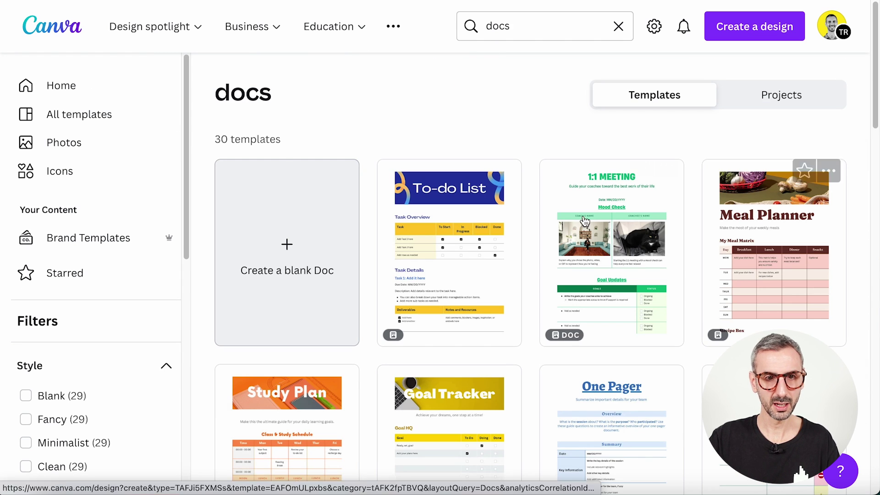
# Browse the 30 Doc templates, including To-do List, Meal Planner and a blank Doc.
pyautogui.moveTo(213, 139); pyautogui.dragTo(285, 140)
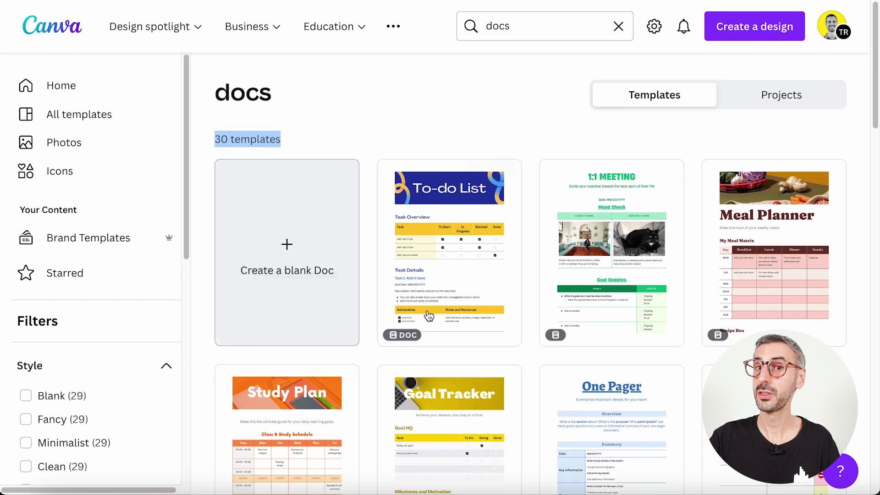
pyautogui.scroll(-6, 430, 319)
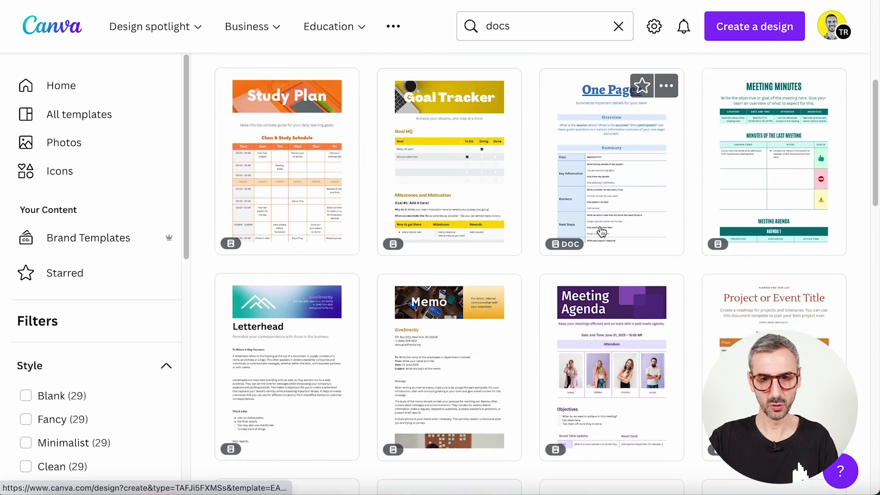
pyautogui.scroll(-2, 602, 232)
pyautogui.scroll(-3, 308, 301)
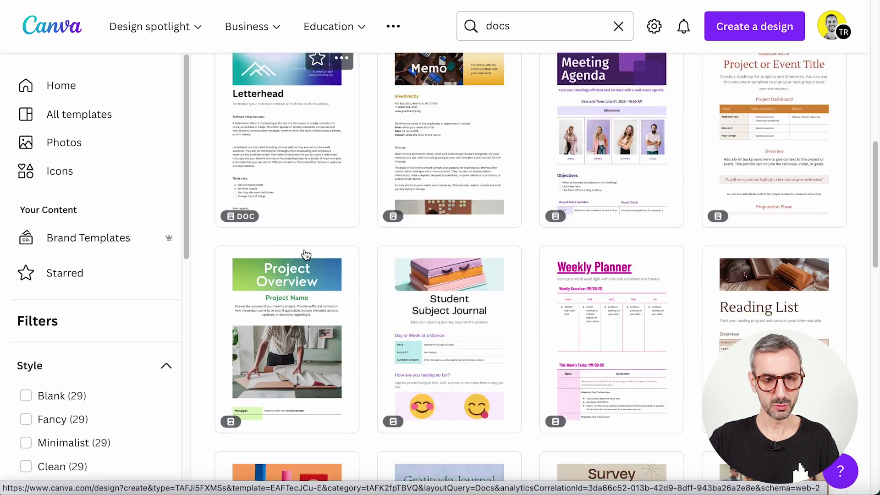
pyautogui.scroll(-10, 307, 255)
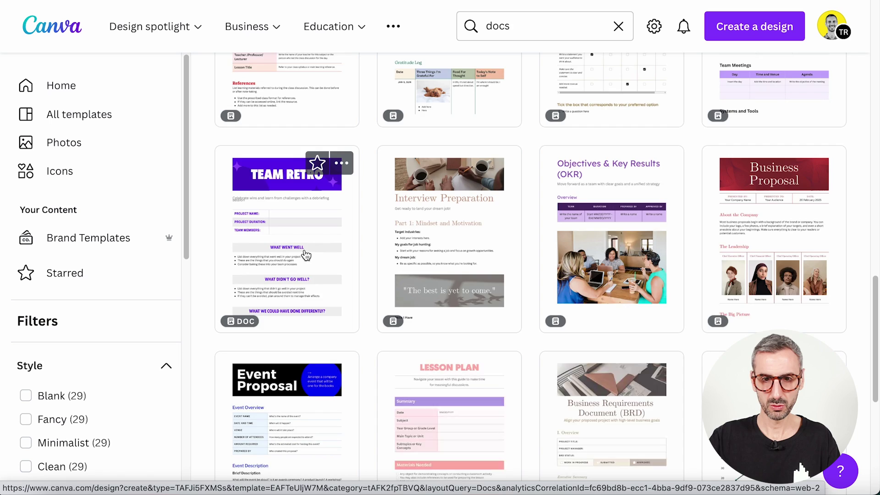
pyautogui.scroll(-7, 306, 255)
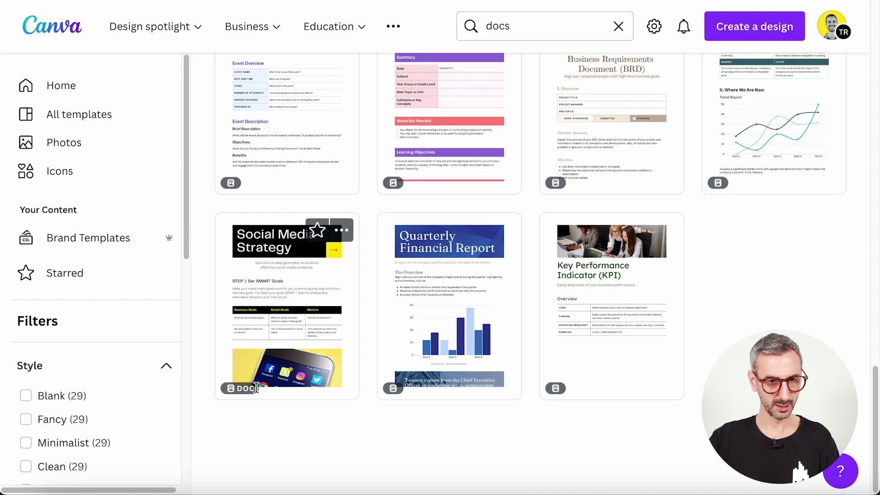
pyautogui.scroll(7, 555, 344)
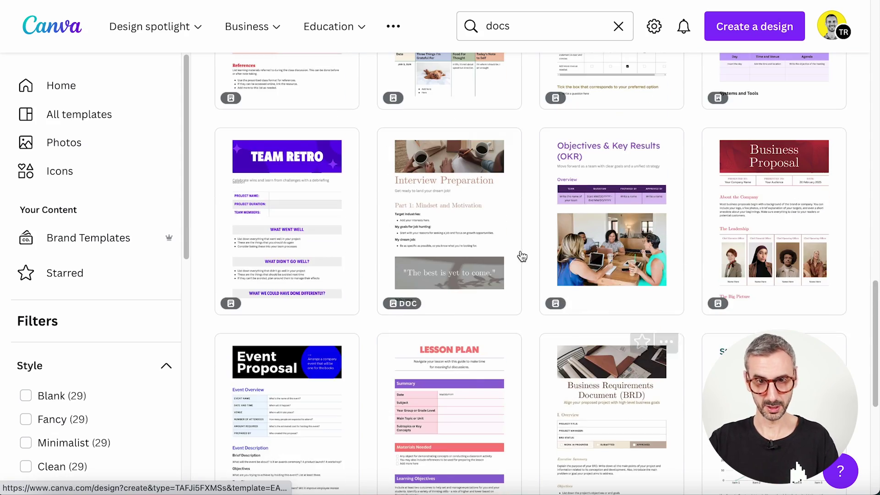
pyautogui.scroll(20, 522, 256)
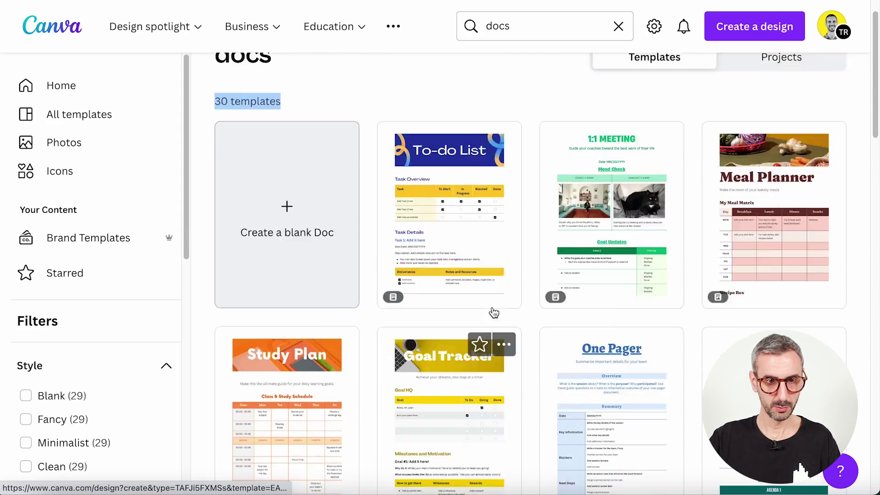
pyautogui.scroll(-8, 284, 321)
# Create a new Doc from the Letterhead template and scroll through its sample letter.
pyautogui.click(284, 280)
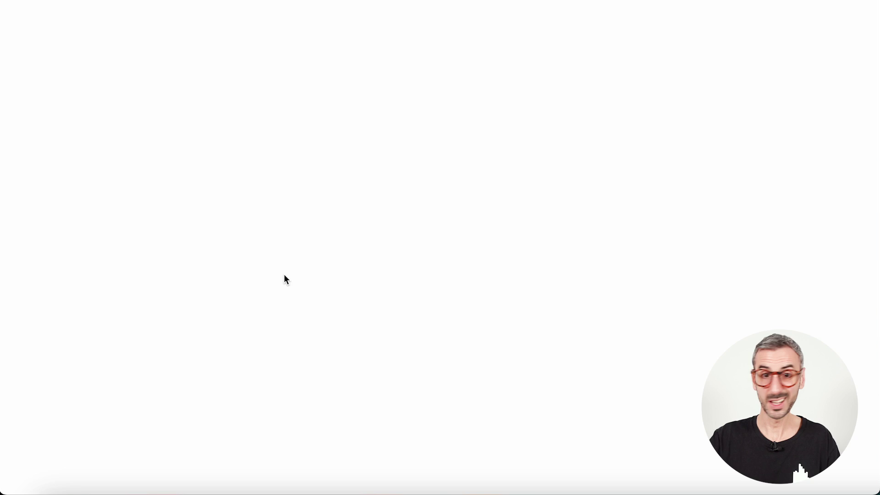
pyautogui.scroll(-5, 360, 260)
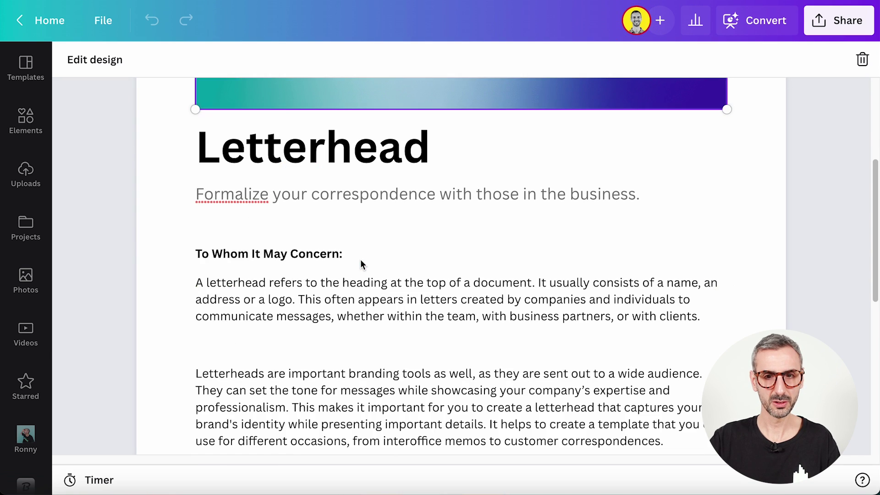
pyautogui.scroll(-7, 360, 260)
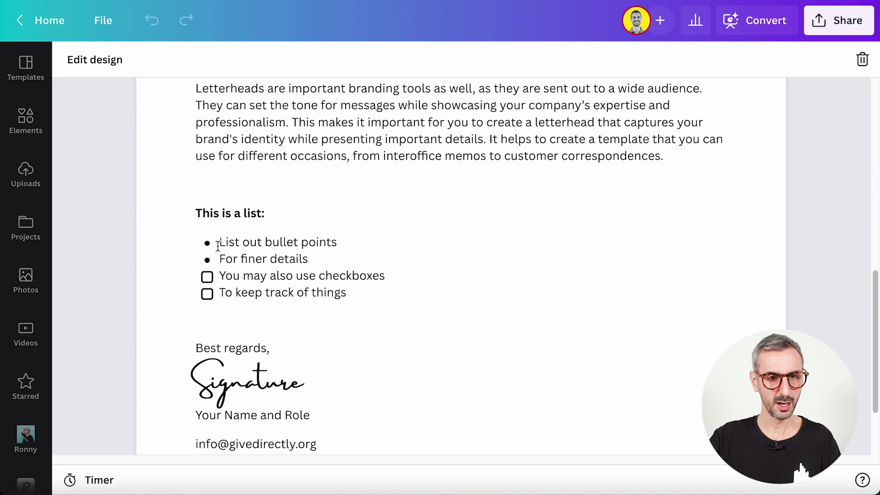
# Inspect the sample list and signature, then select the greeting and both intro paragraphs.
pyautogui.click(321, 291)
pyautogui.moveTo(321, 292); pyautogui.dragTo(152, 237)
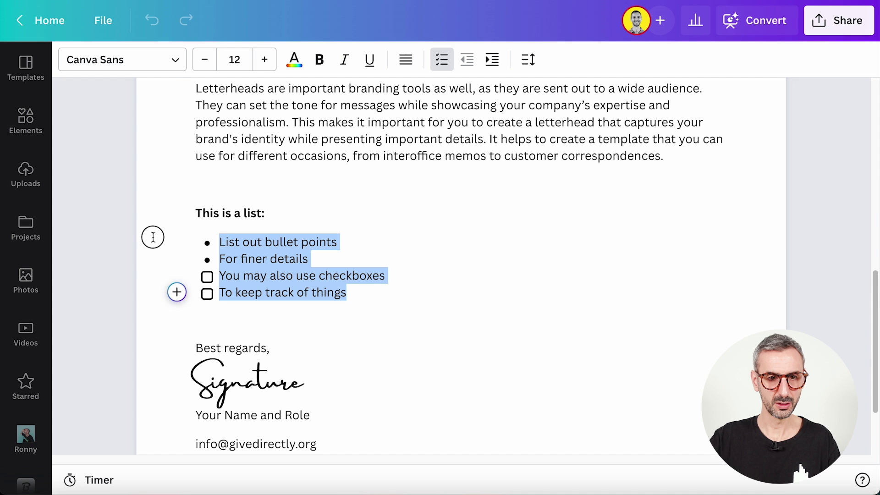
pyautogui.scroll(-3, 452, 271)
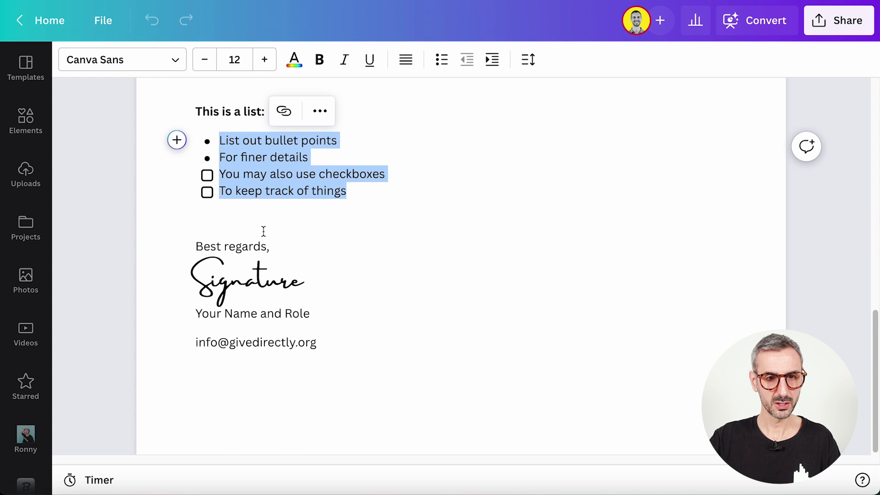
pyautogui.click(264, 284)
pyautogui.doubleClick(263, 284)
pyautogui.click(398, 251)
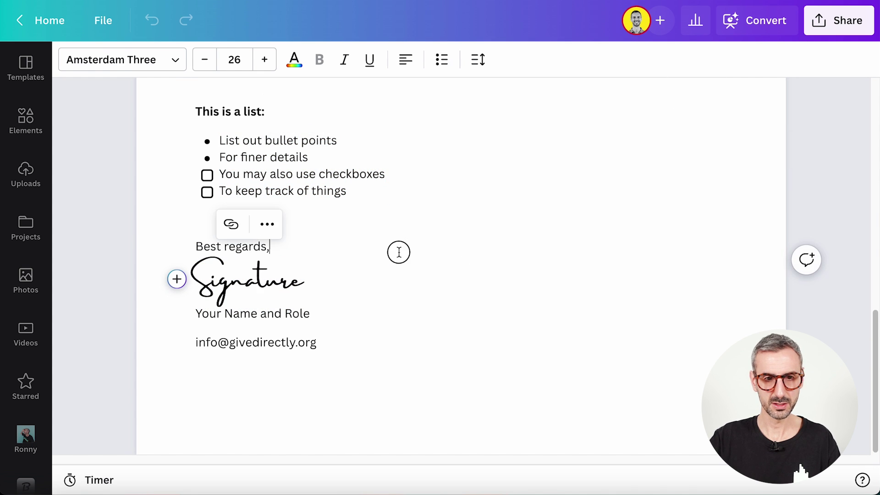
pyautogui.click(329, 307)
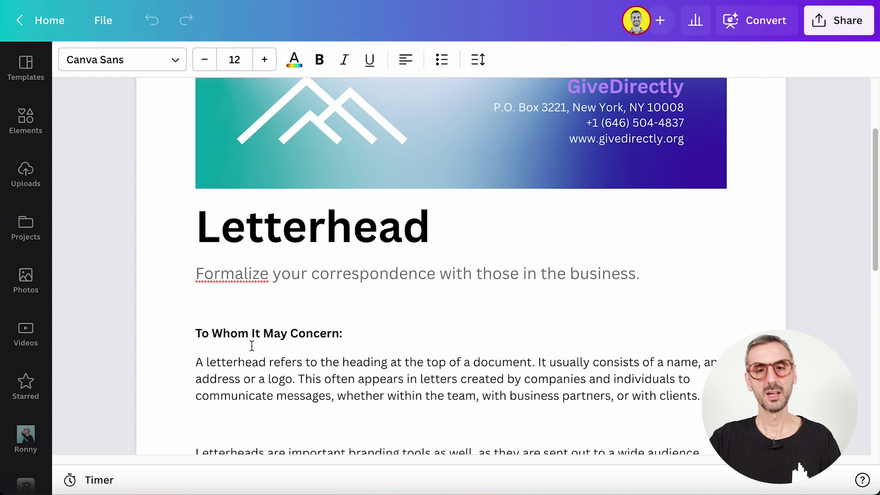
pyautogui.scroll(-5, 255, 343)
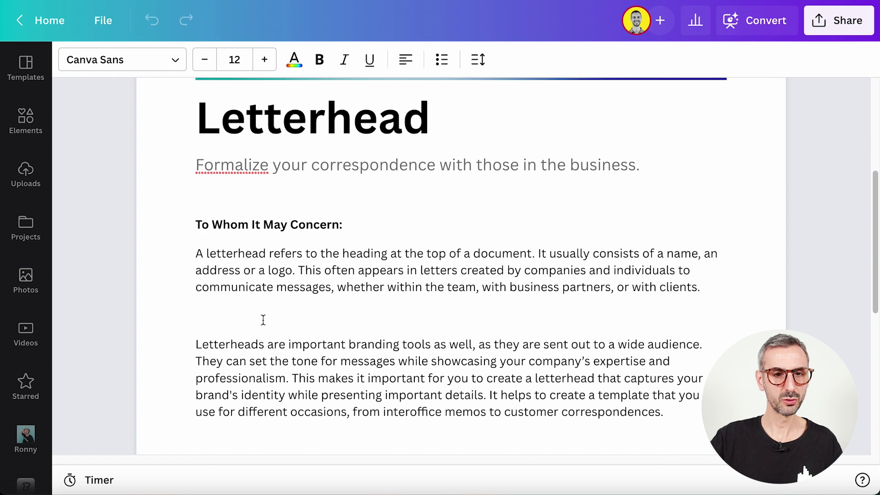
pyautogui.moveTo(671, 395); pyautogui.dragTo(165, 204)
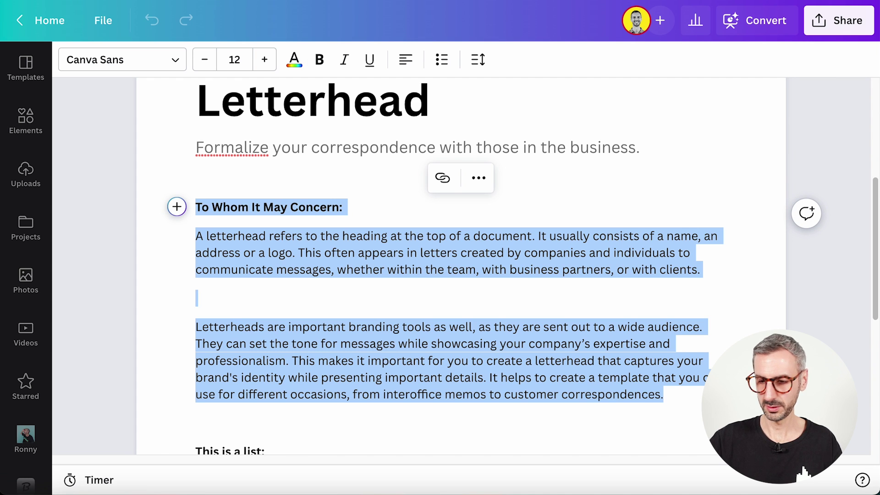
# Replace the selected paragraphs with a Magic Write prompt for a Peru love letter.
pyautogui.write('/')
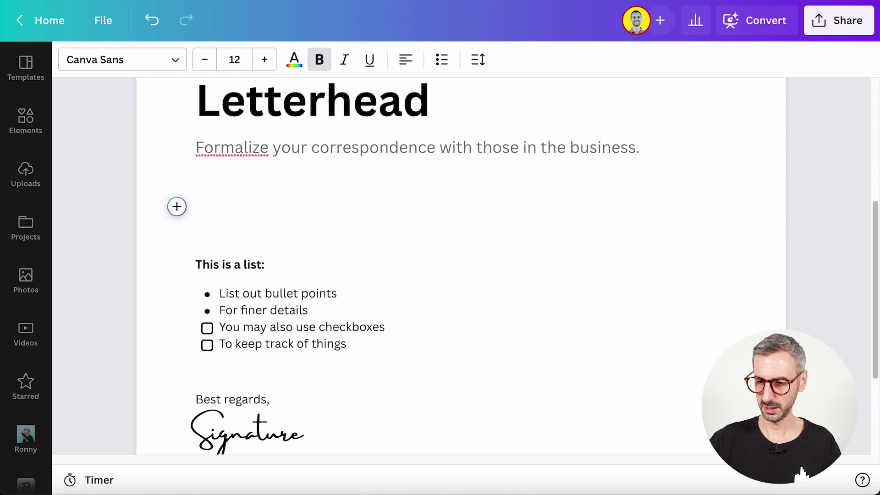
pyautogui.click(177, 207)
pyautogui.click(281, 260)
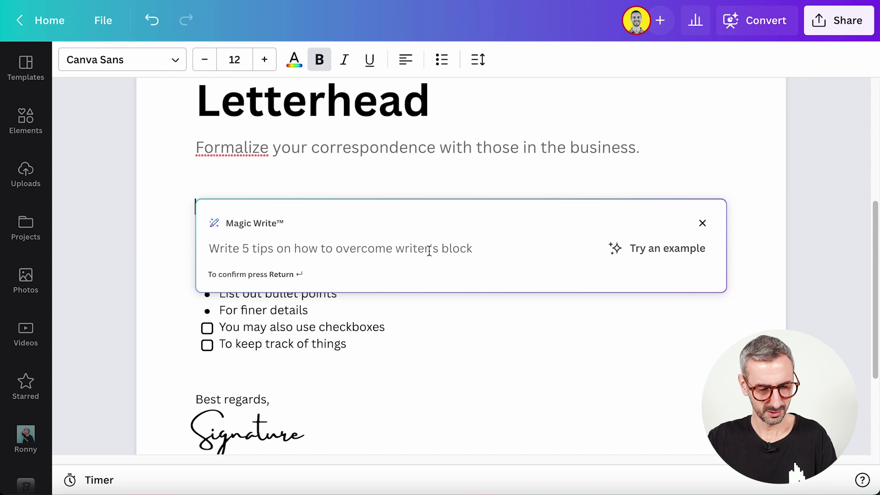
pyautogui.write('Write a love letter to my wife Diana mentioning how we met in Peru')
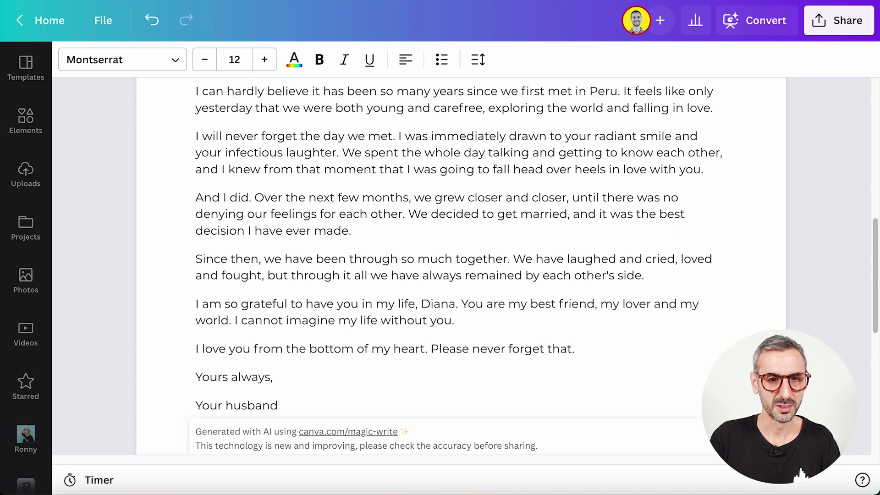
pyautogui.scroll(3, 474, 321)
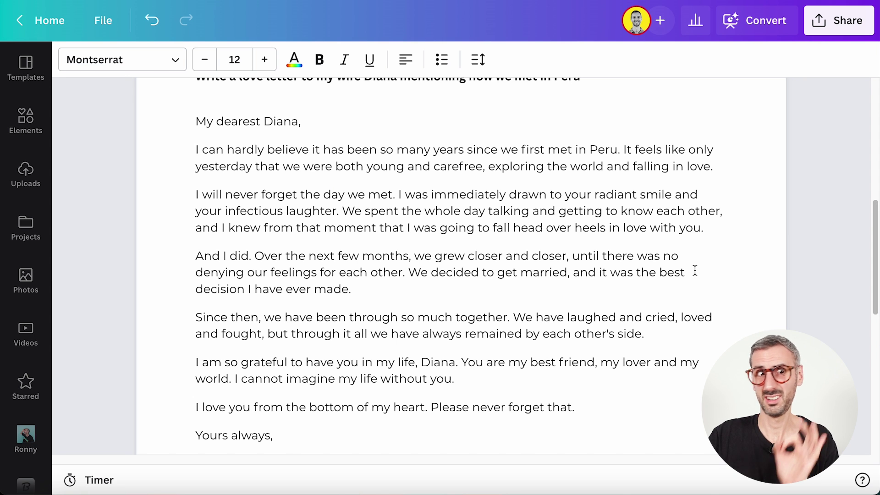
pyautogui.scroll(-1, 695, 271)
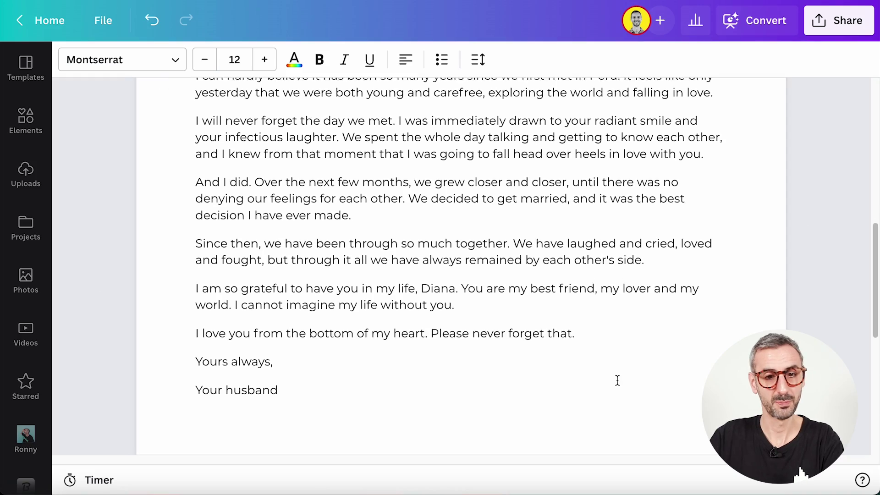
pyautogui.scroll(-4, 614, 379)
pyautogui.scroll(6, 616, 378)
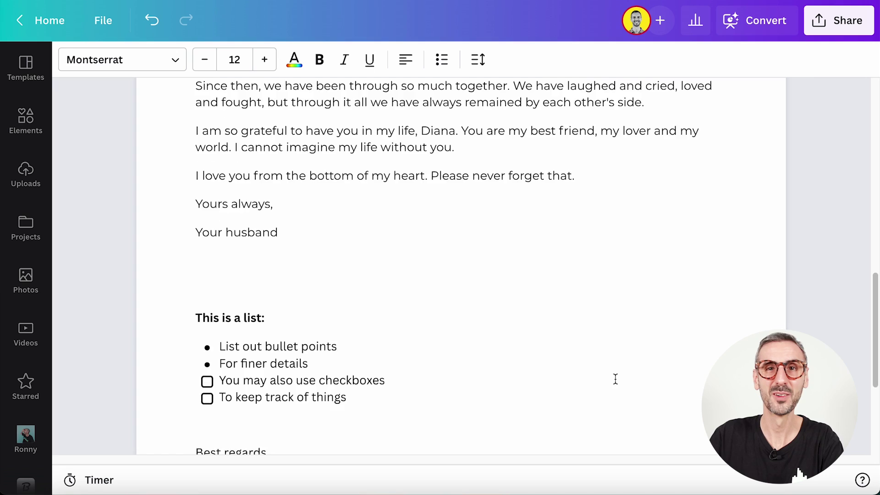
pyautogui.click(763, 120)
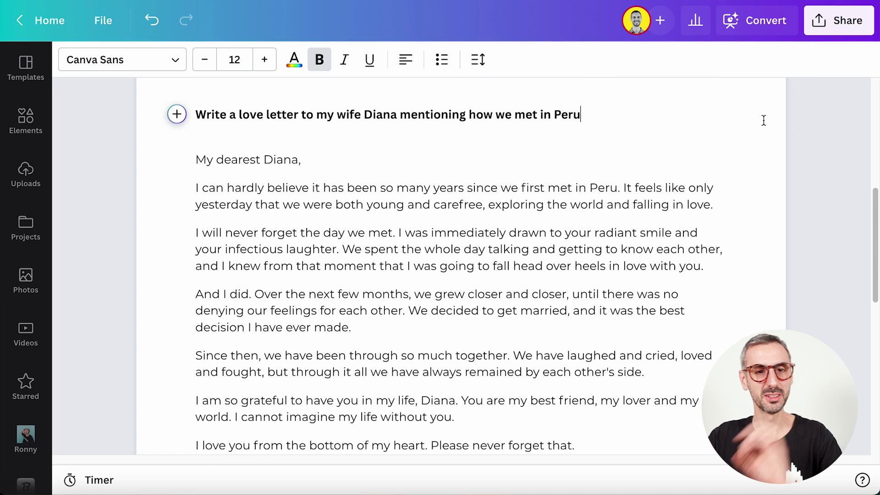
pyautogui.scroll(-1, 758, 130)
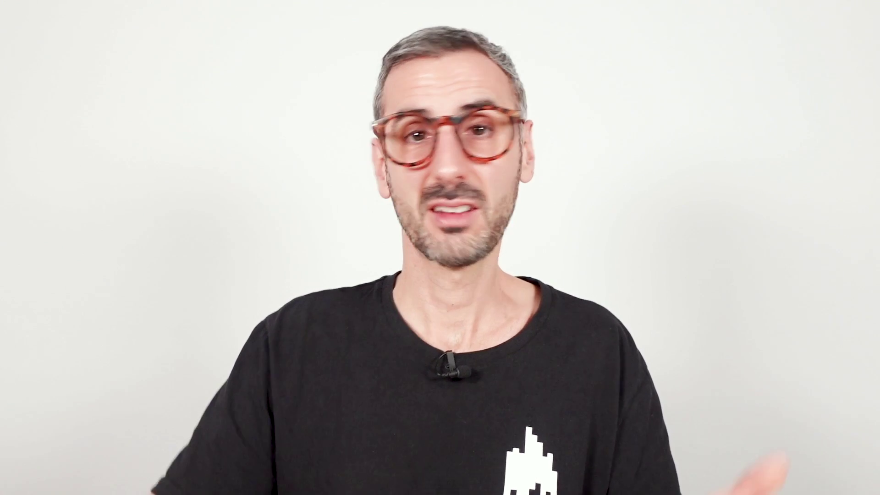